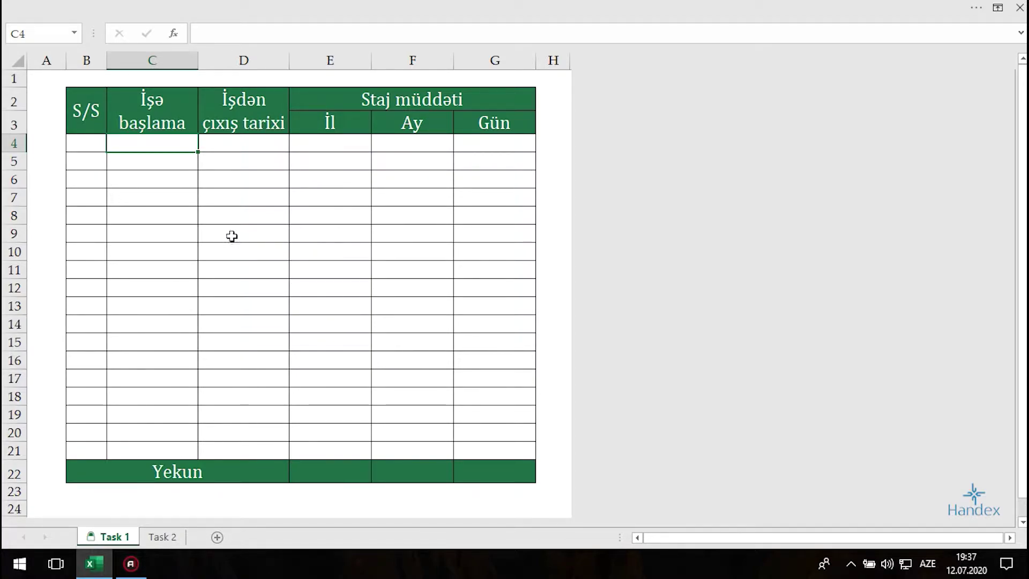
Step: Enter the three jobs' dates: 19.03.200–30.06.200, 23.01.2004–13.11.2010 and 14.11.2010–19.03.2018
text(19.03)
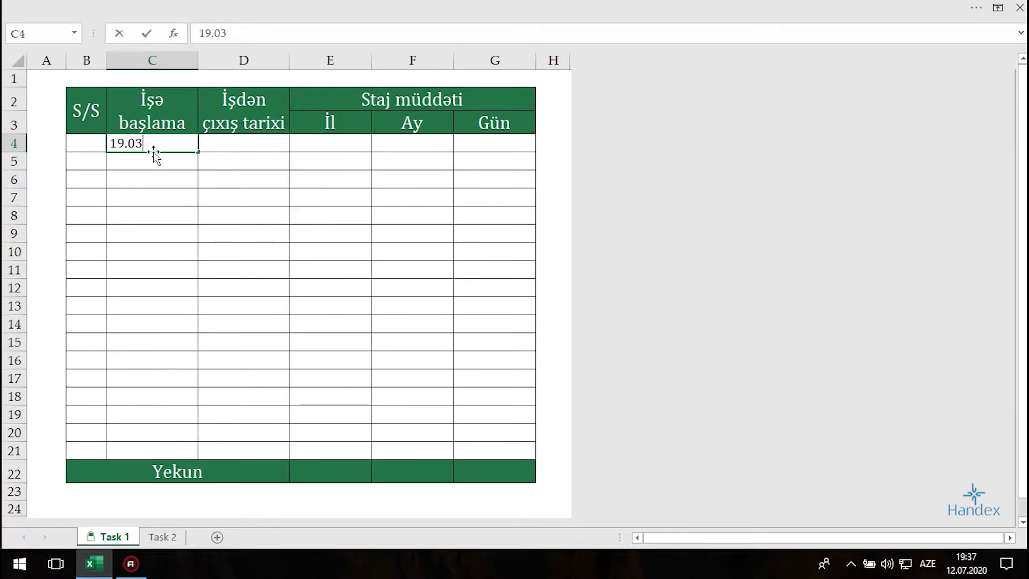
text(.2001)
key(Tab)
text(30.06.)
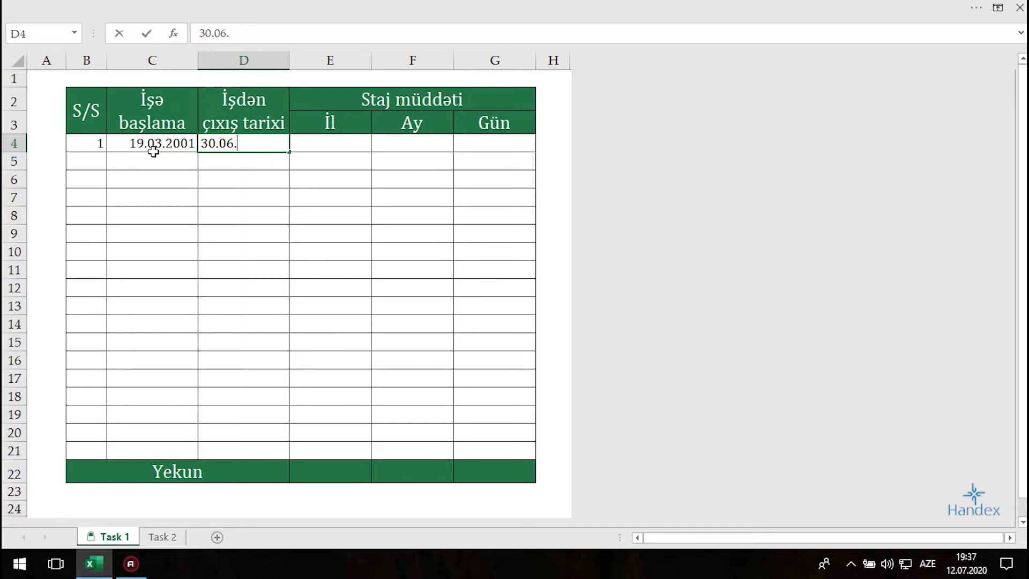
text(2003)
key(Return)
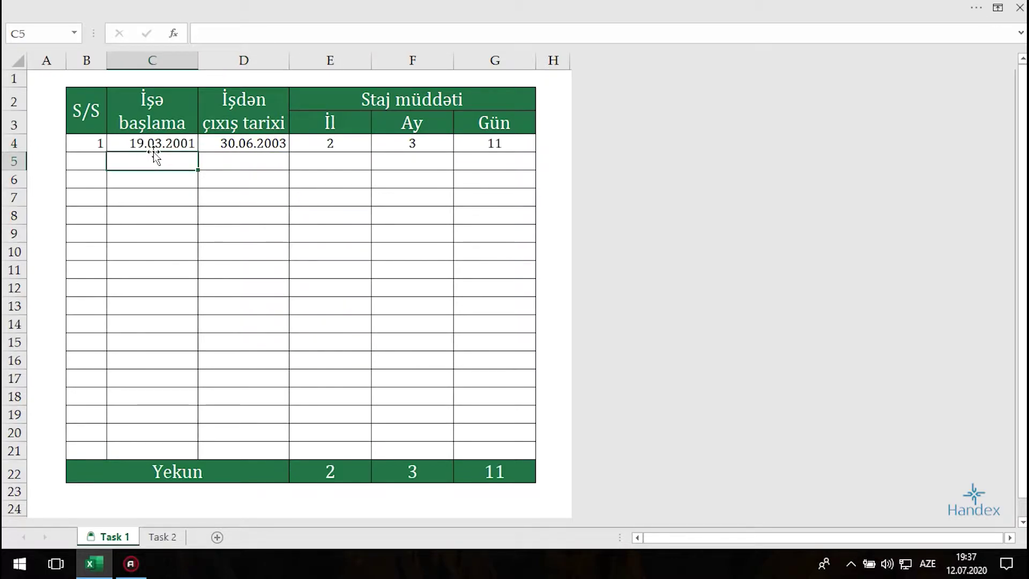
text(23.01.)
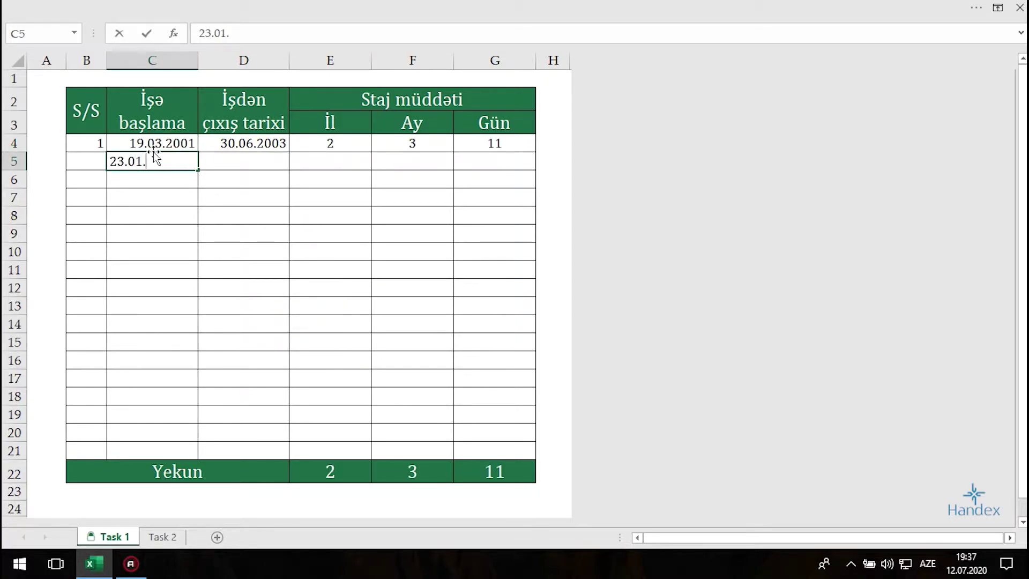
text(2004)
key(Tab)
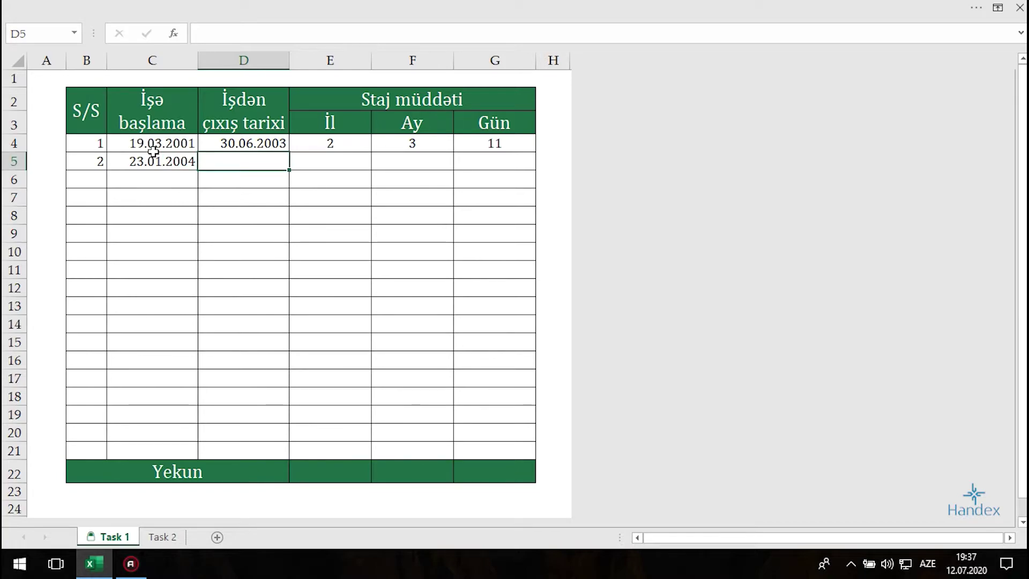
text(13.11.2)
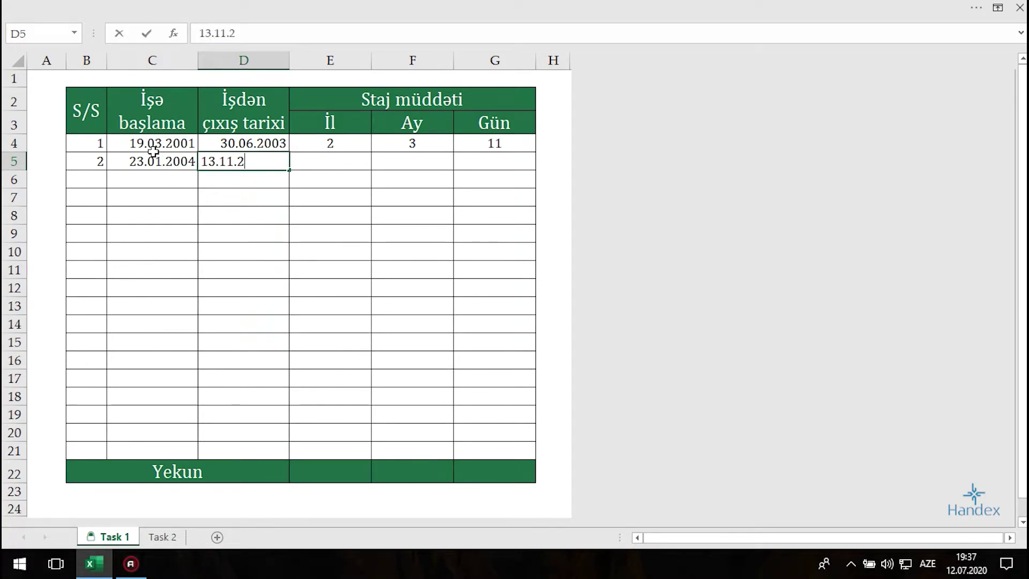
text(010)
key(Return)
text(1)
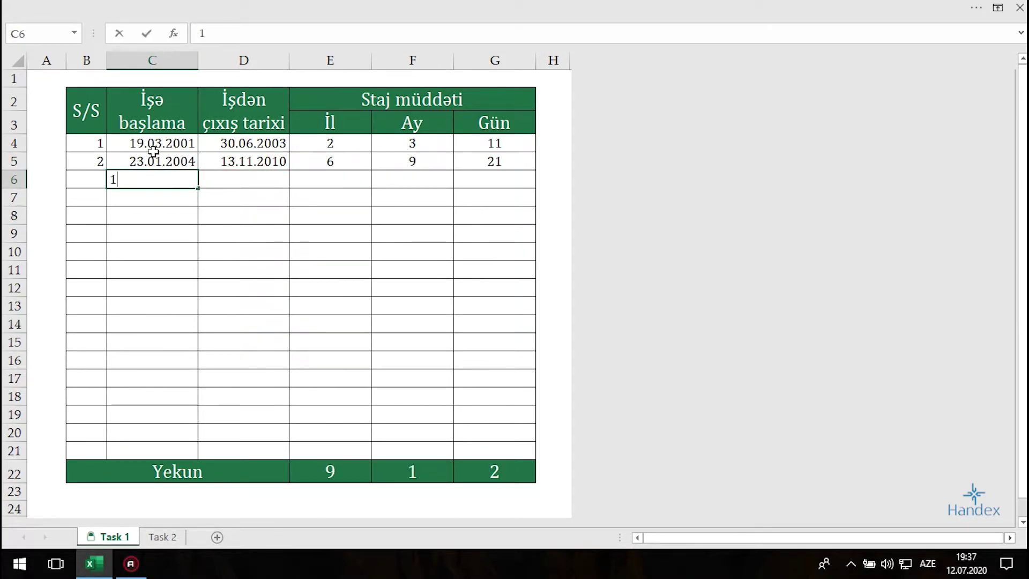
text(4.11.2010)
key(Tab)
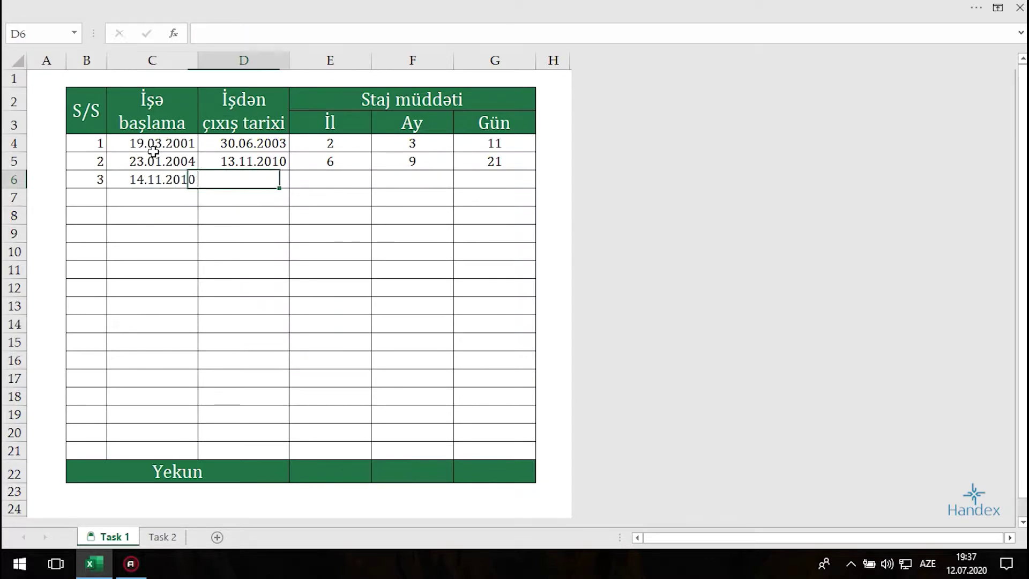
text(19.0)
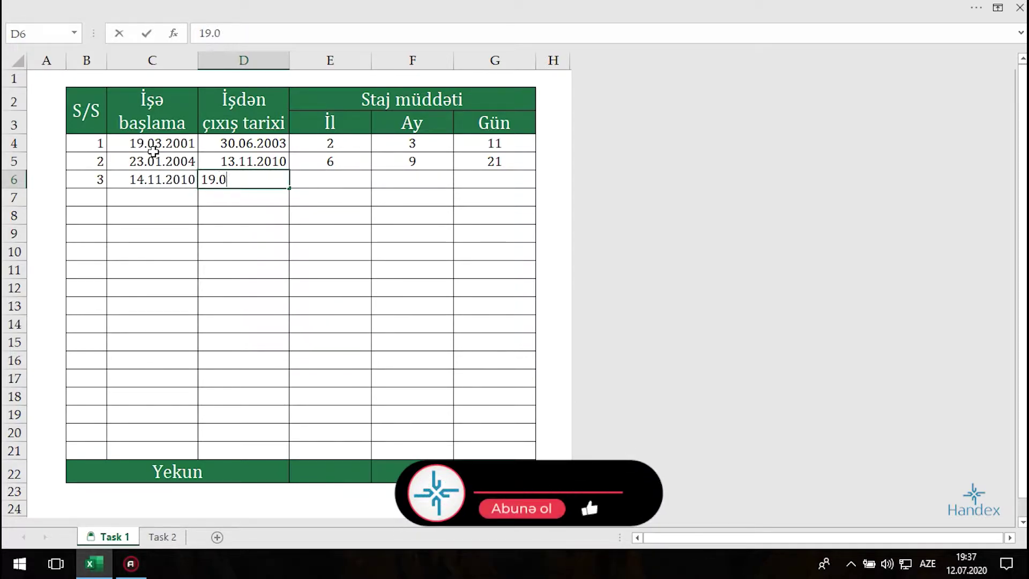
text(3.2018)
key(Return)
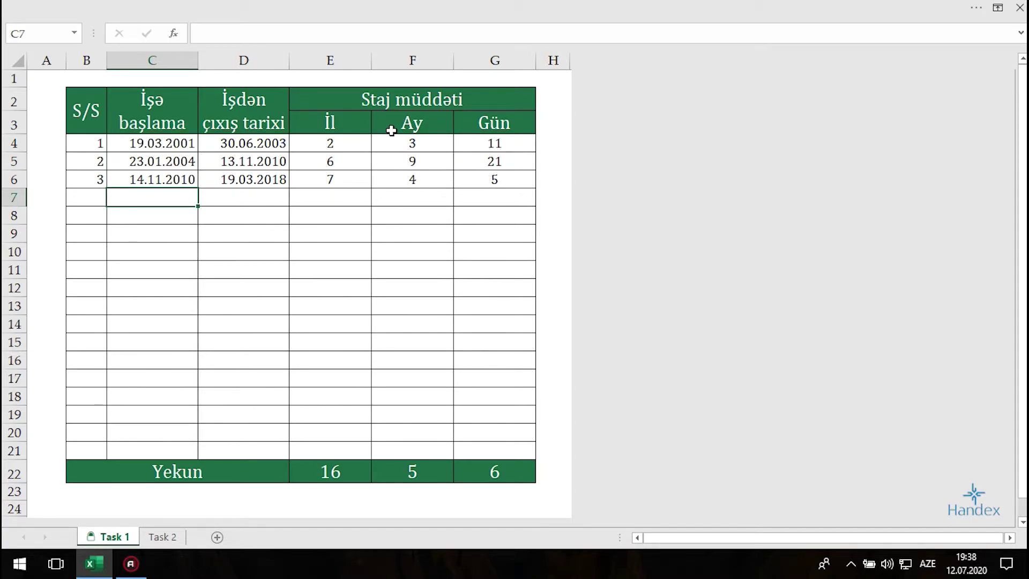
drag(290, 457, 553, 488)
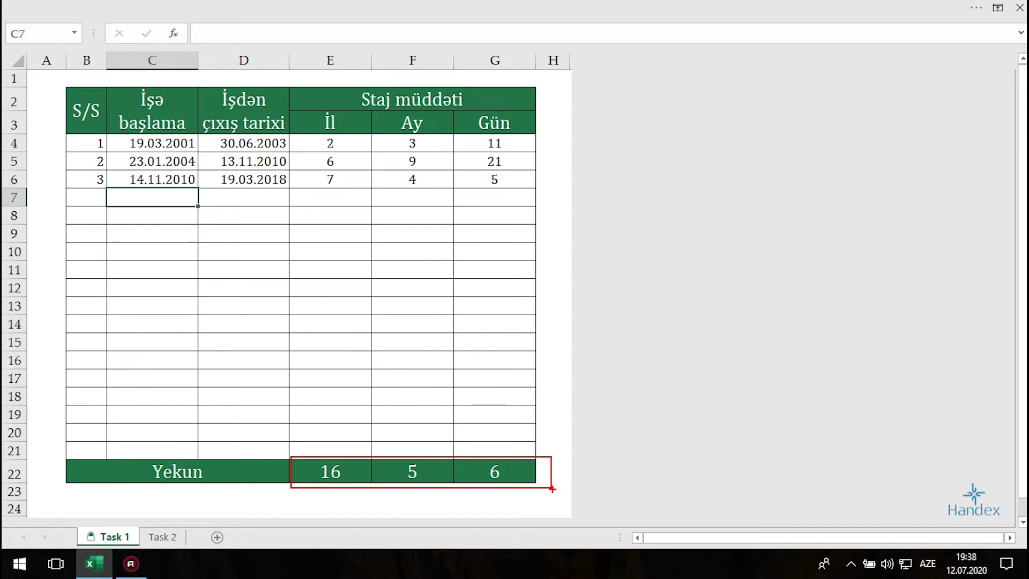
key(Escape)
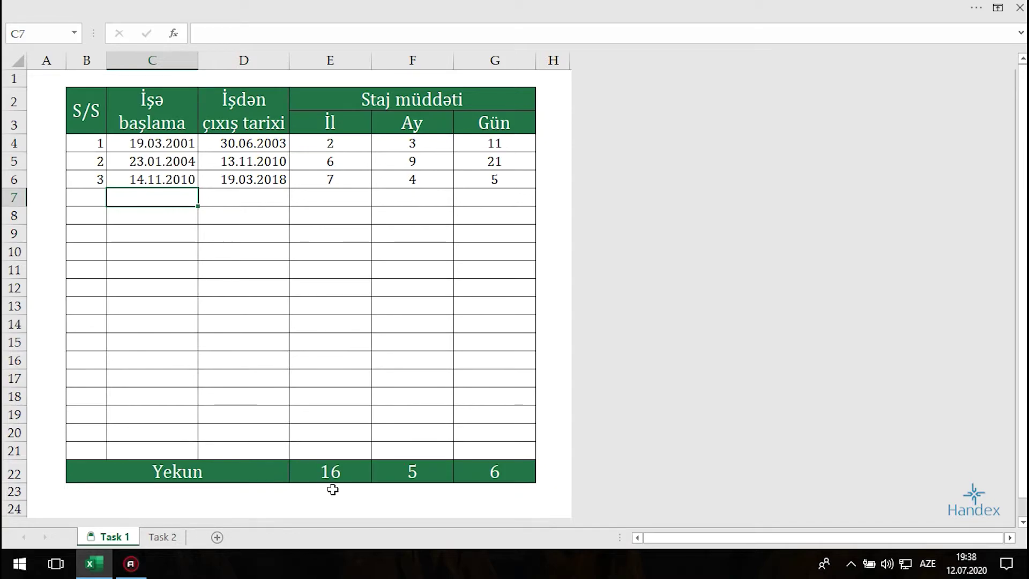
click(325, 476)
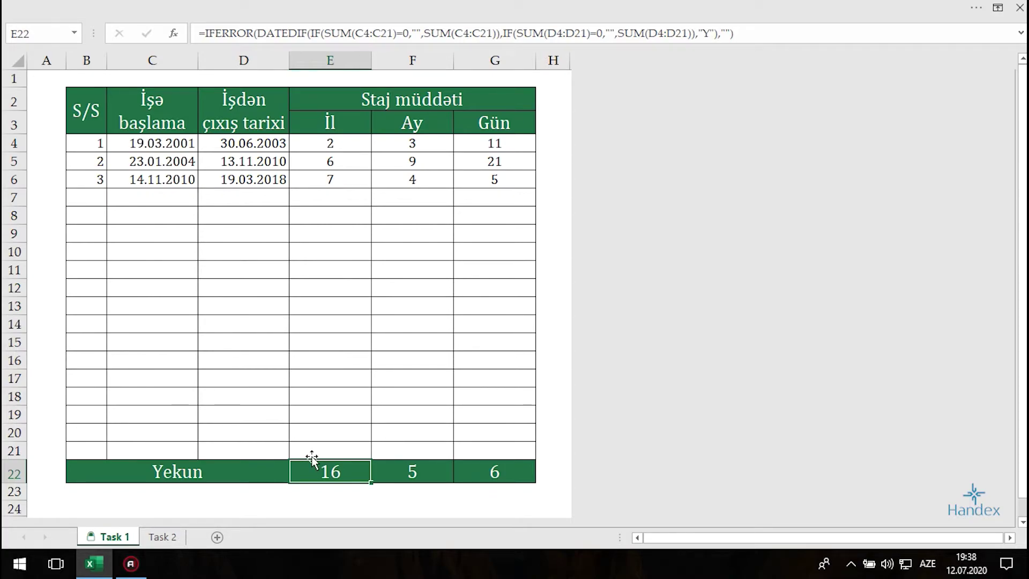
click(333, 145)
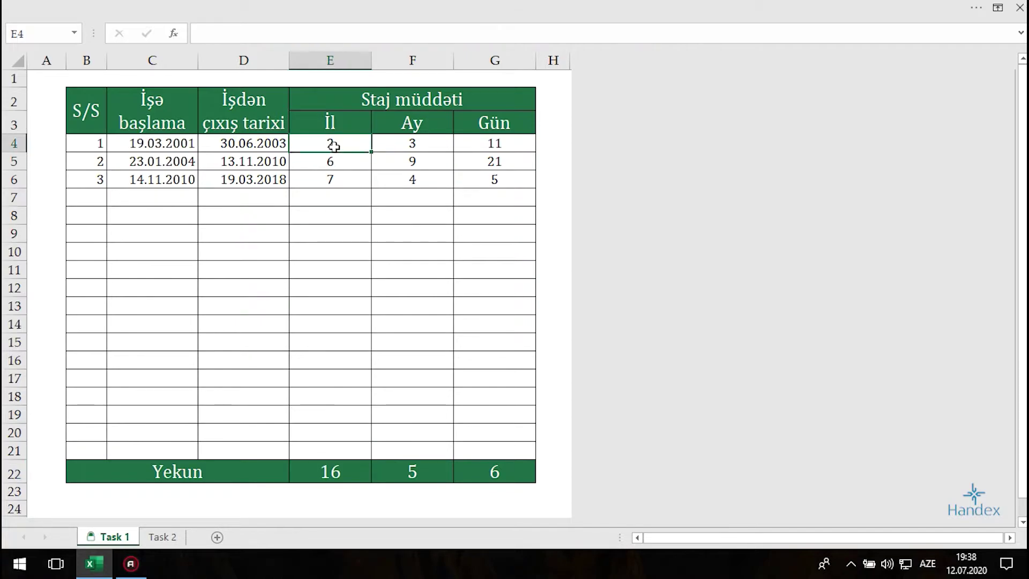
drag(334, 146, 336, 176)
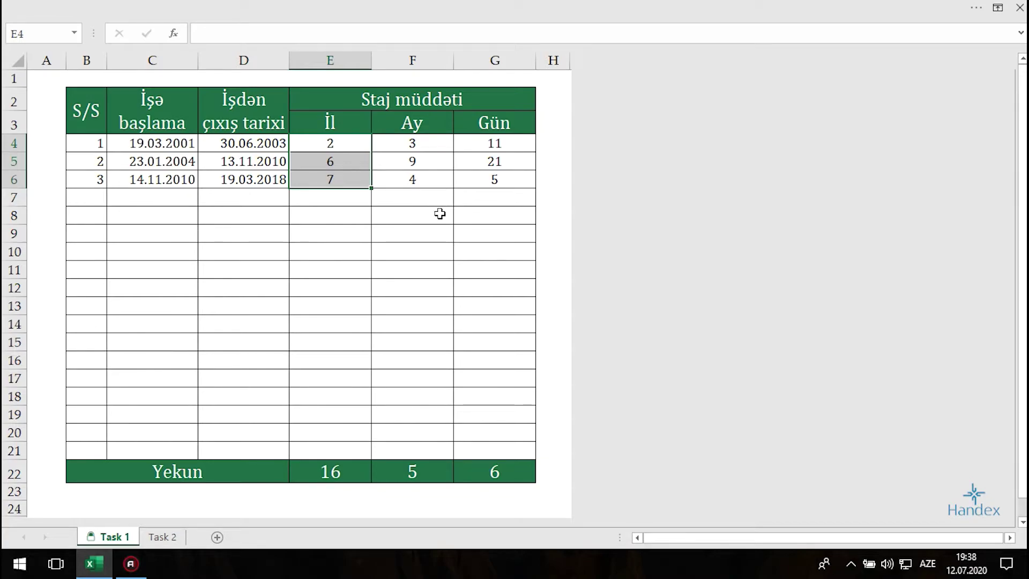
drag(501, 143, 499, 180)
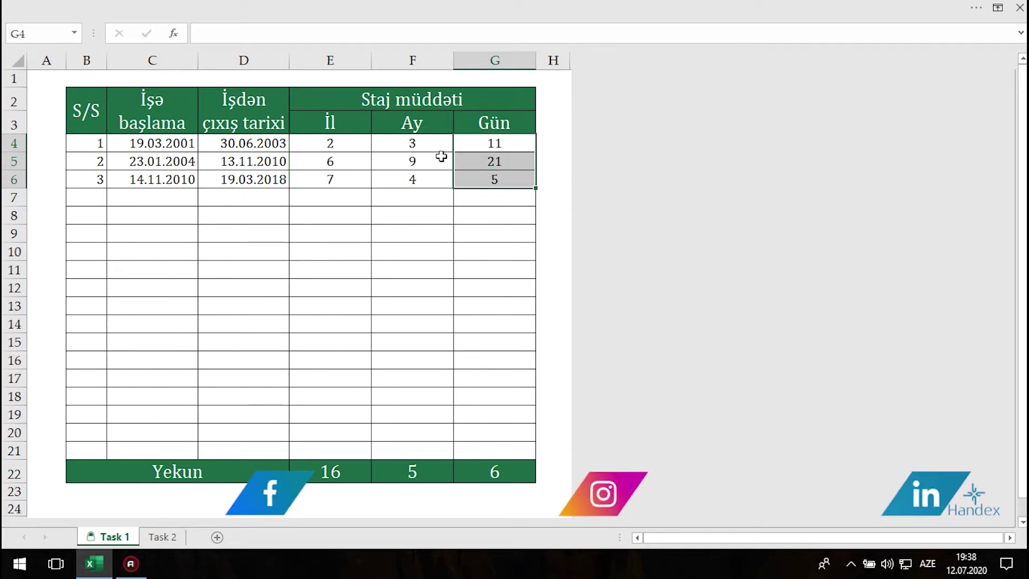
drag(439, 143, 439, 182)
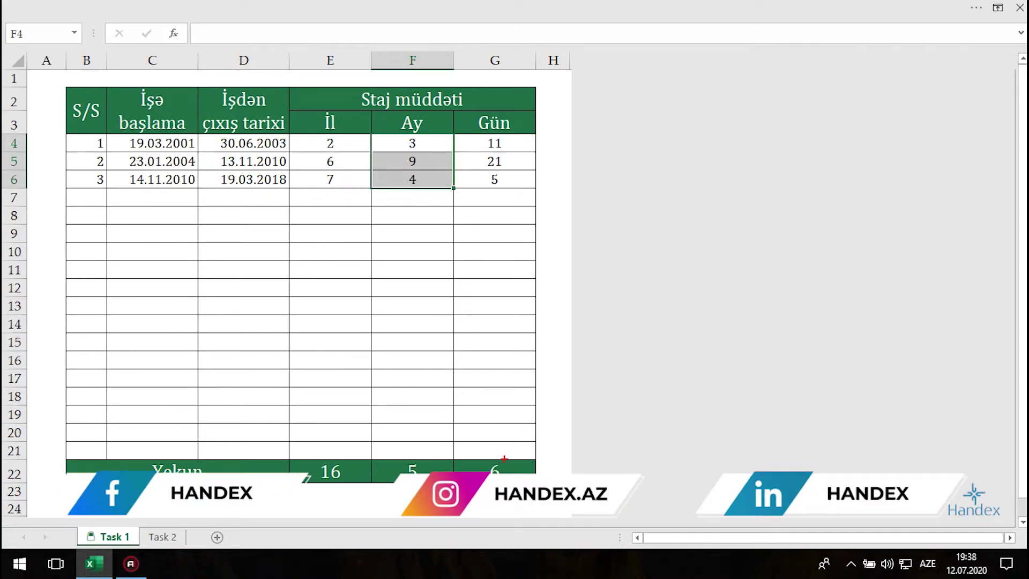
drag(504, 459, 415, 461)
mouse_move(374, 434)
mouse_down()
mouse_move(416, 461)
mouse_move(348, 457)
mouse_up()
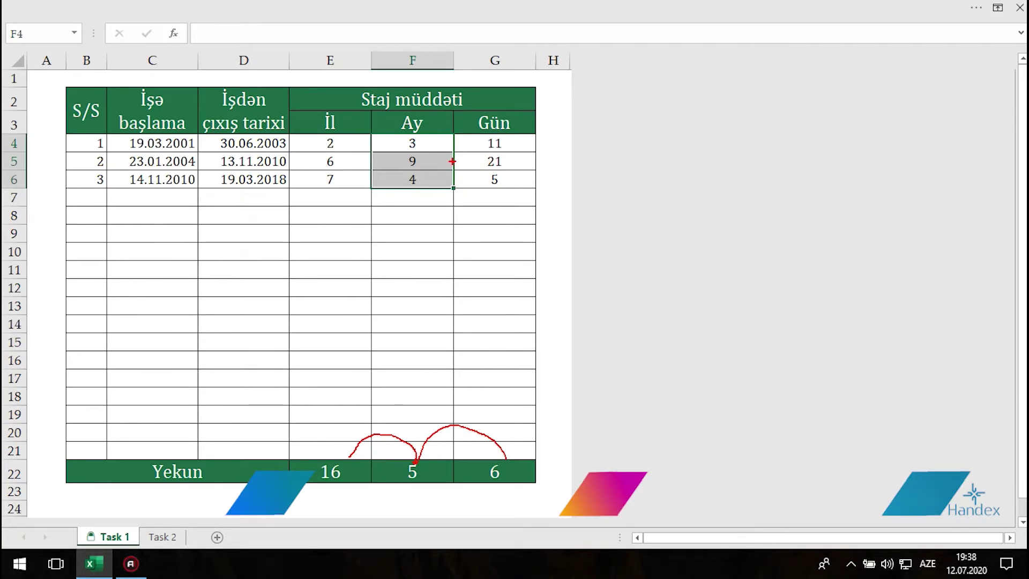
key(Escape)
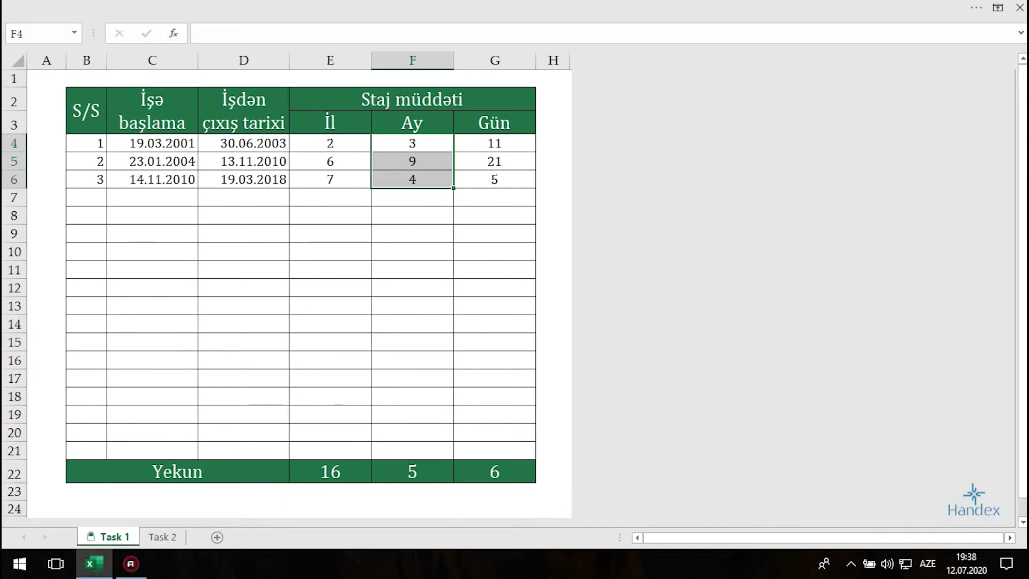
drag(385, 137, 432, 213)
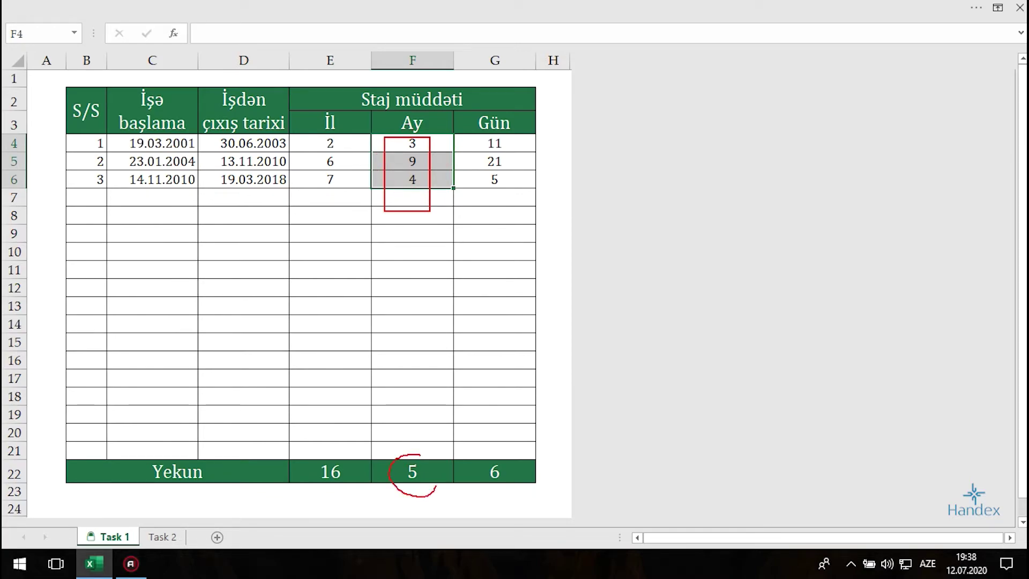
drag(437, 487, 410, 449)
drag(352, 436, 353, 460)
key(Escape)
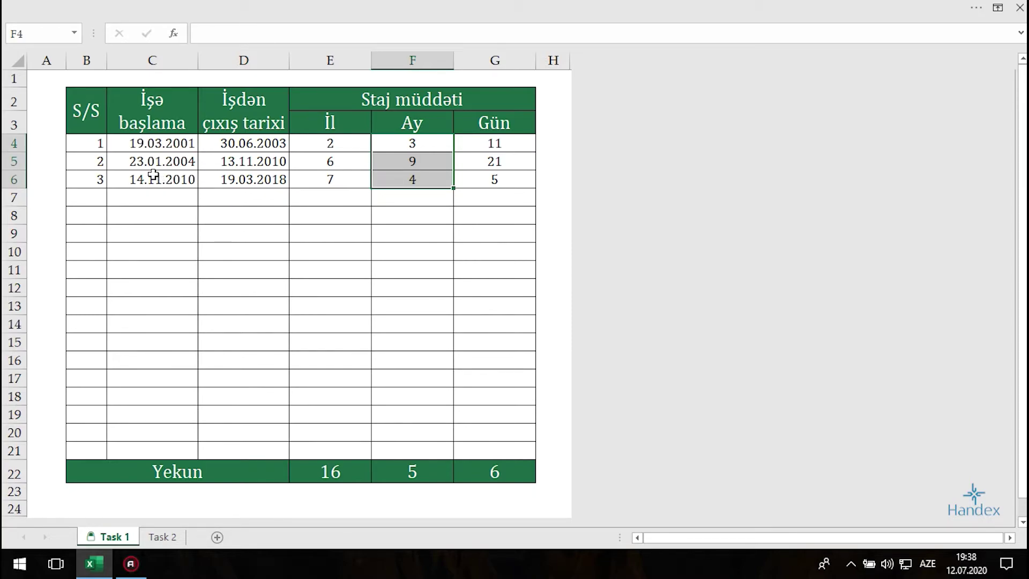
drag(146, 146, 224, 174)
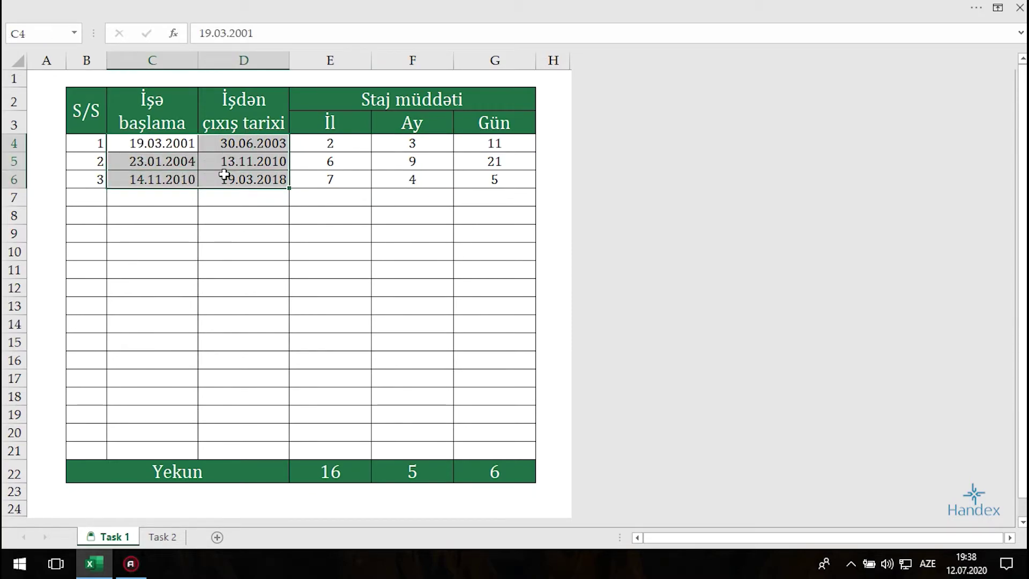
Step: Clear the sample dates and enter 12.07.2020 as the first start date in C4
key(Delete)
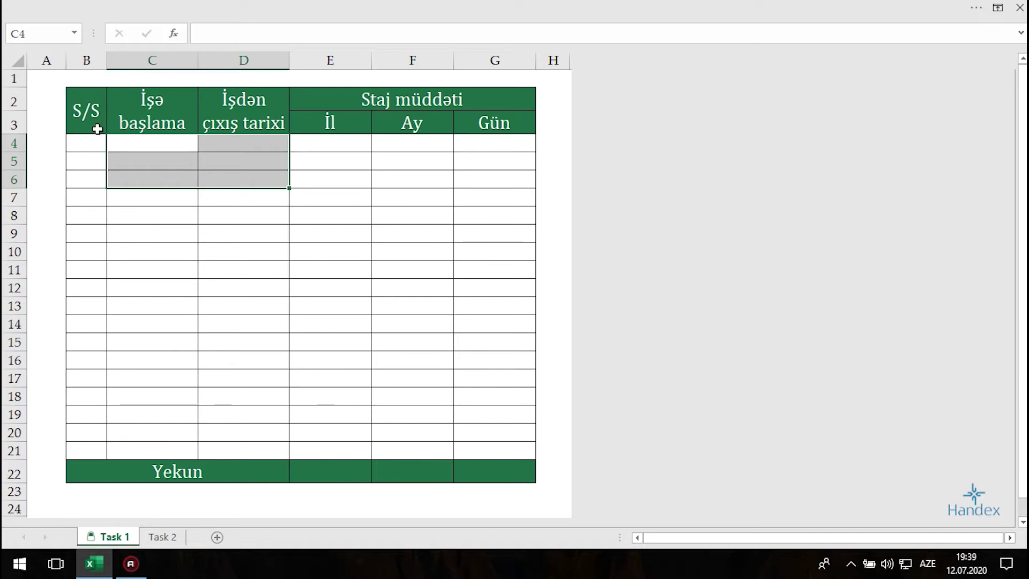
click(134, 146)
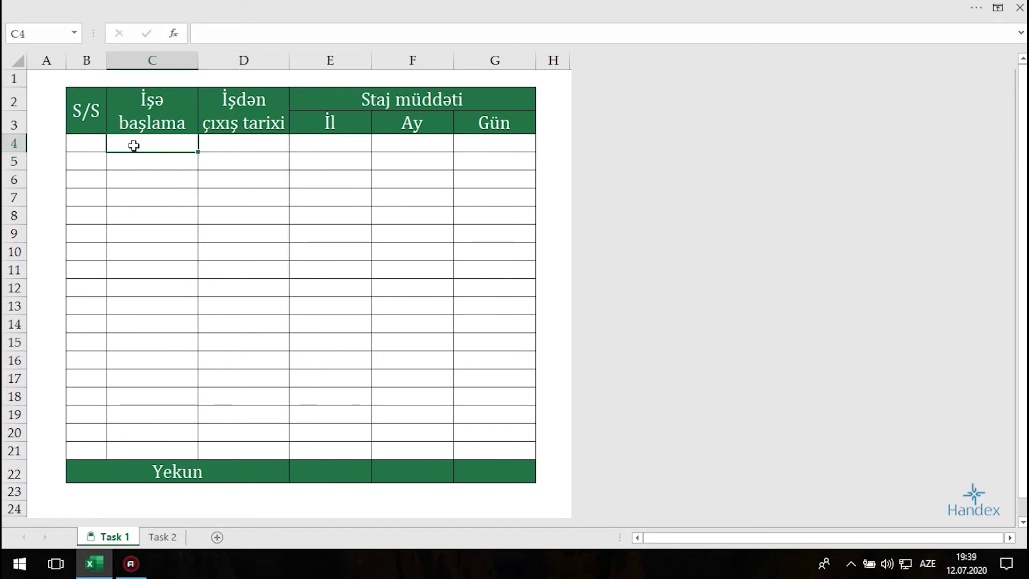
text(12.07.20)
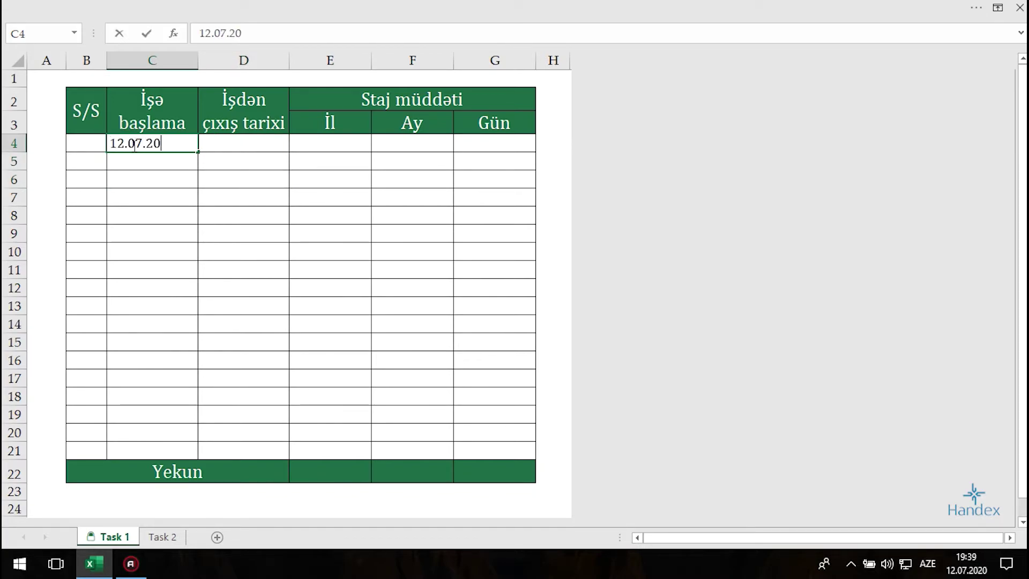
text(20)
key(Return)
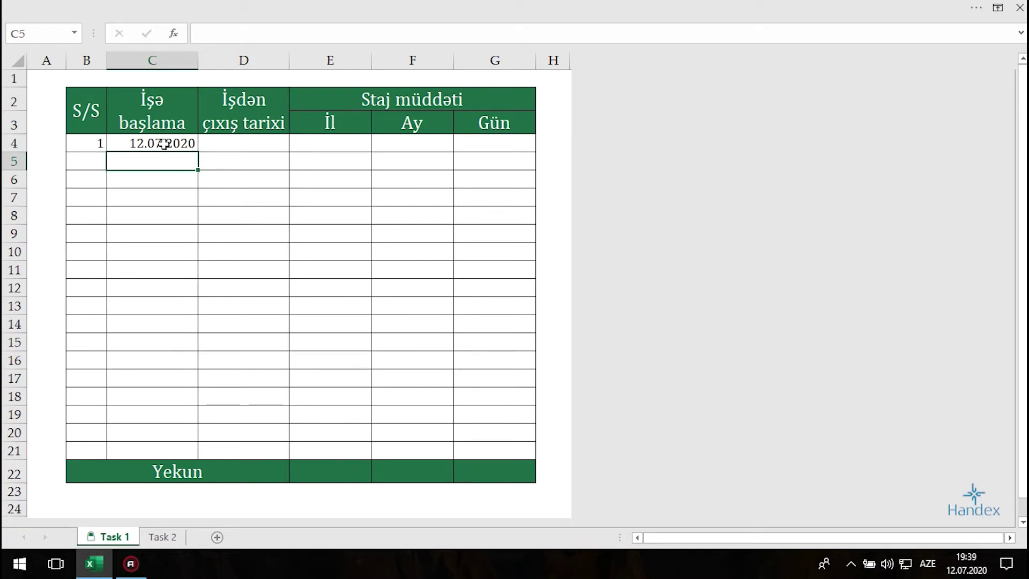
Step: Select the date entry area C4:D21, then pick cells in the exit-date and İl columns
mouse_move(162, 145)
mouse_down()
mouse_move(288, 444)
mouse_move(278, 442)
mouse_up()
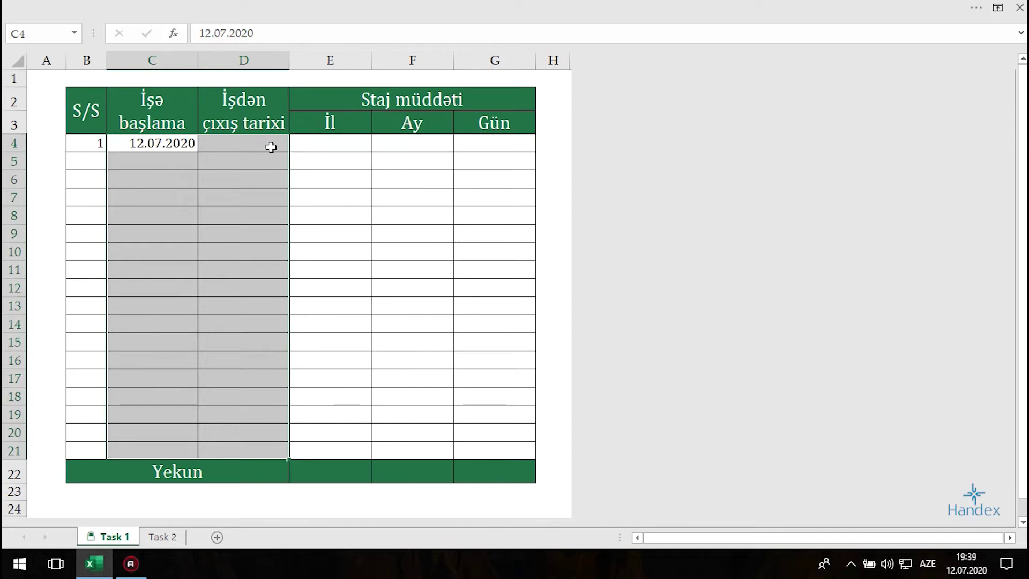
click(242, 329)
click(265, 232)
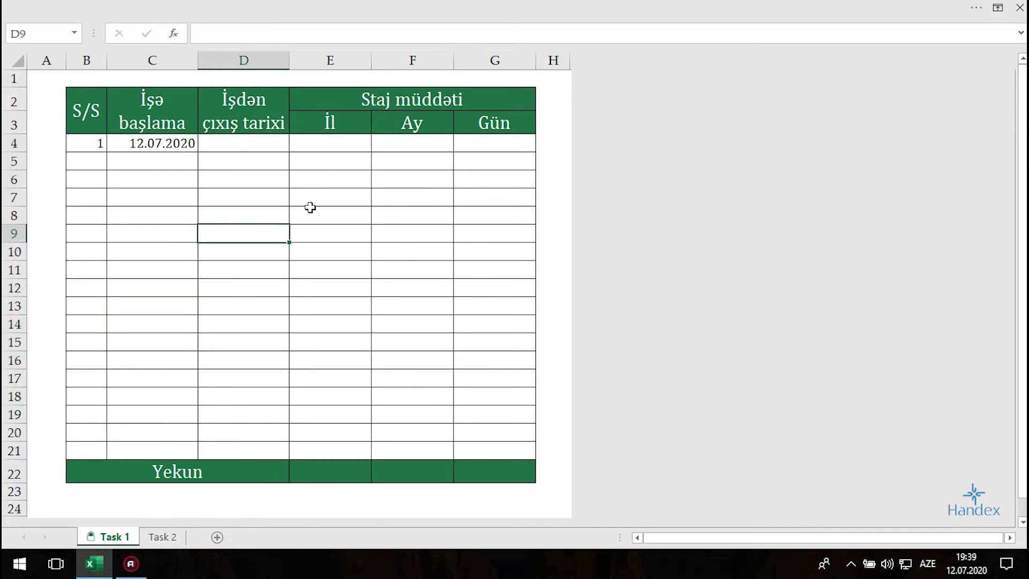
Step: Try editing locked cells under Gün and S/S, dismissing each protected-sheet warning
click(323, 193)
double_click(323, 192)
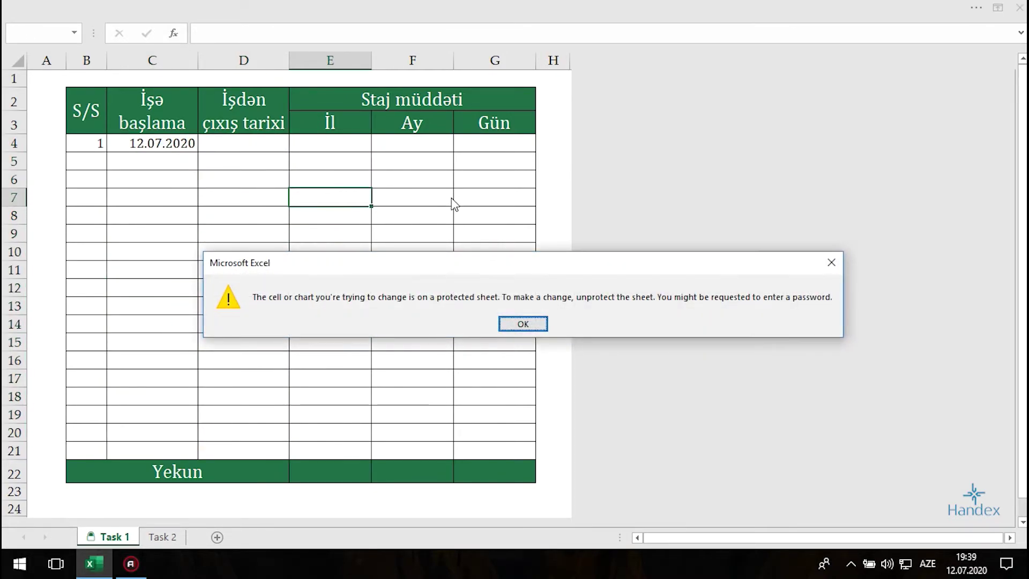
key(Return)
double_click(460, 203)
key(Return)
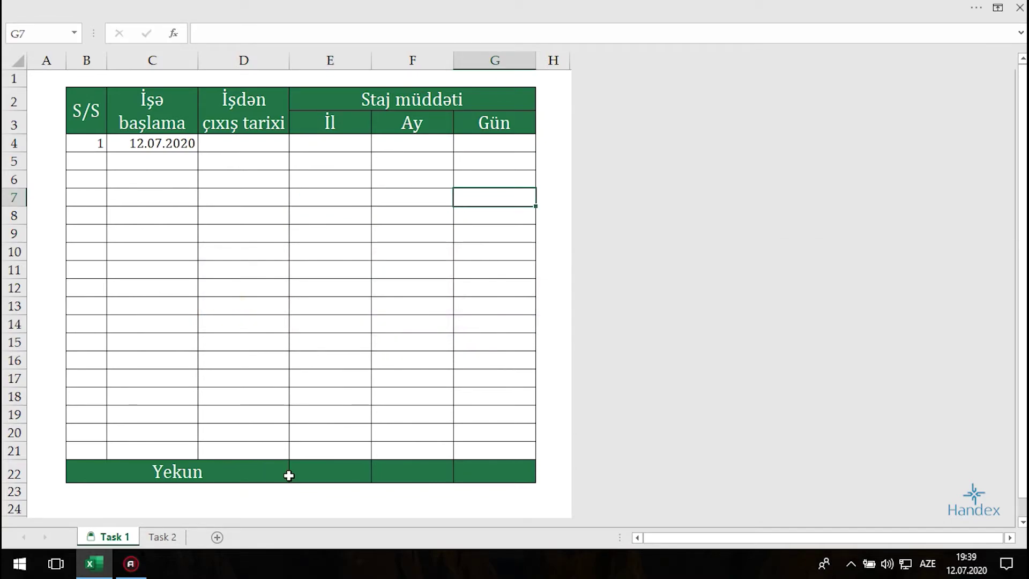
click(92, 203)
double_click(93, 204)
key(Return)
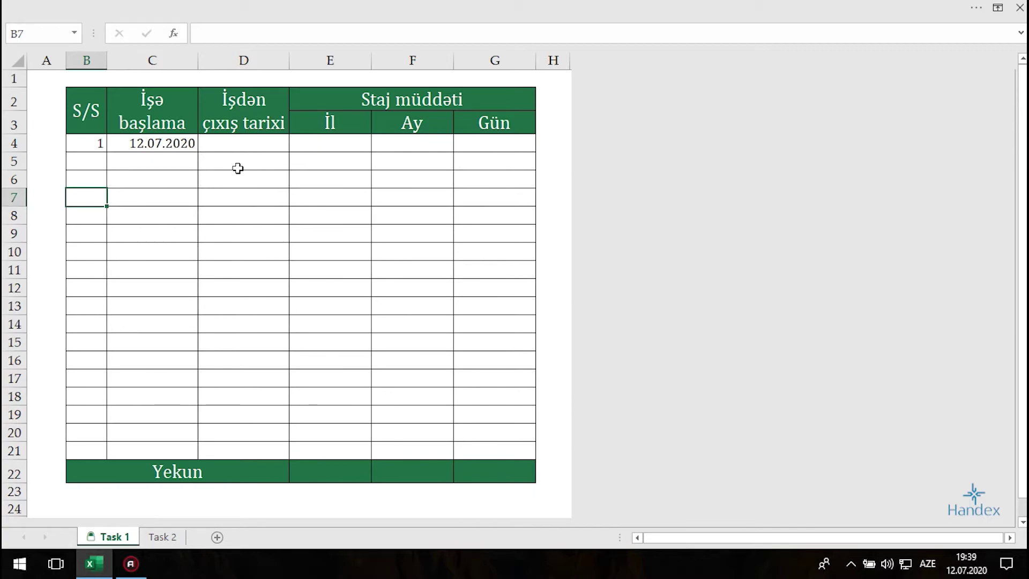
Step: Select the İl/Ay/Gün and C4:D21 date ranges, then switch to the Task 2 sheet
mouse_move(310, 159)
mouse_down()
mouse_move(438, 311)
mouse_move(489, 425)
mouse_up()
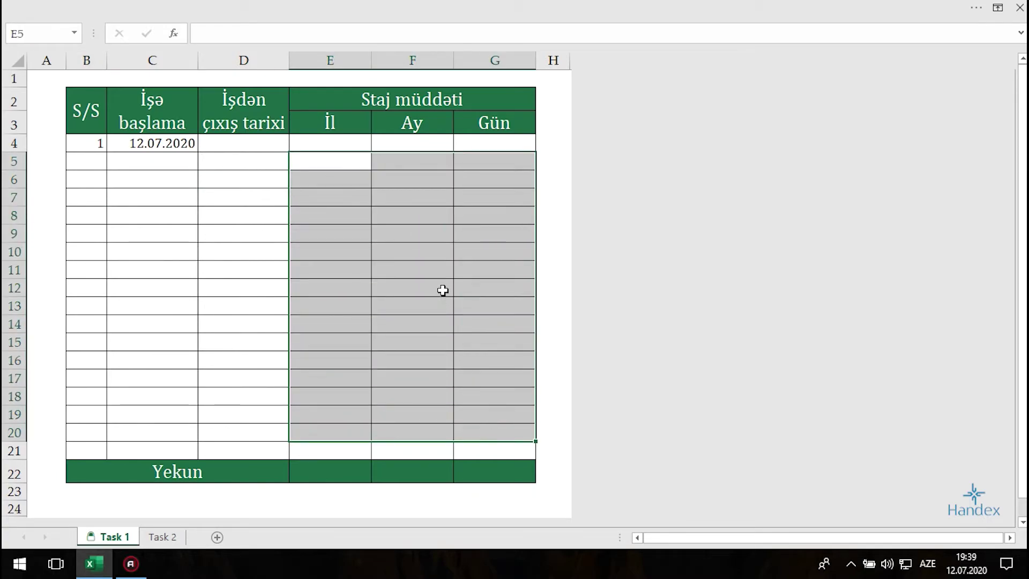
click(393, 250)
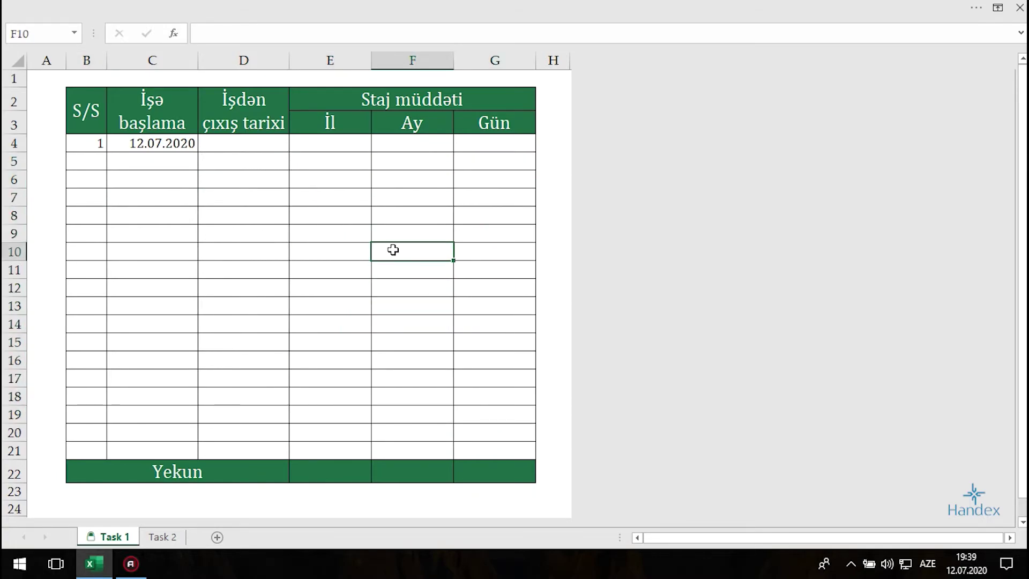
click(87, 184)
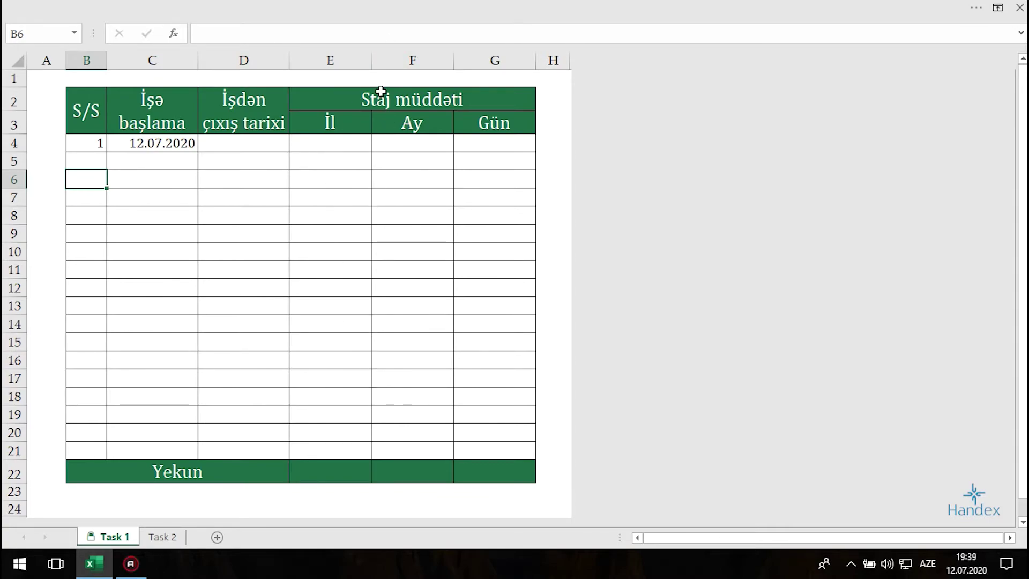
drag(139, 151, 258, 443)
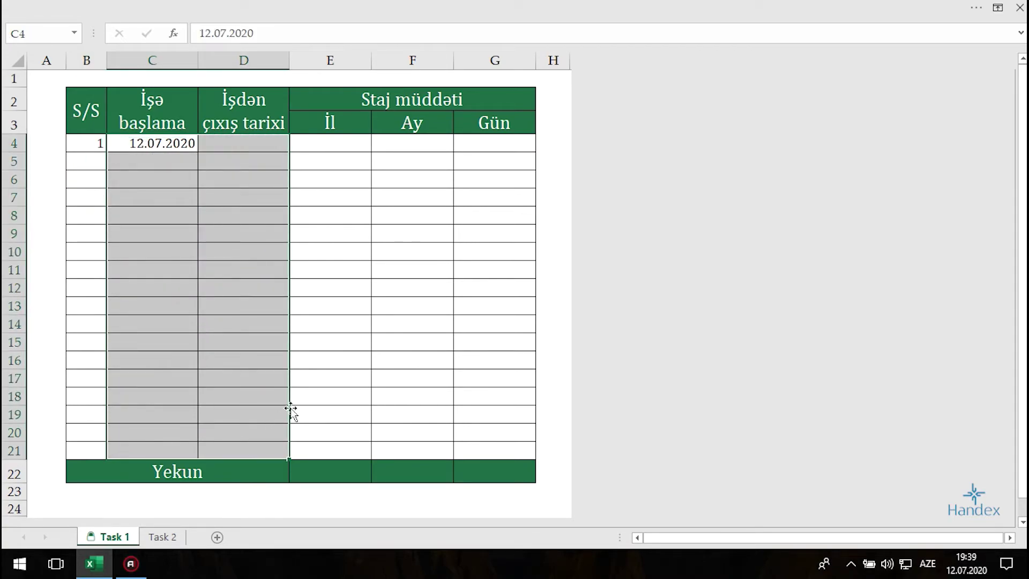
click(243, 303)
click(172, 537)
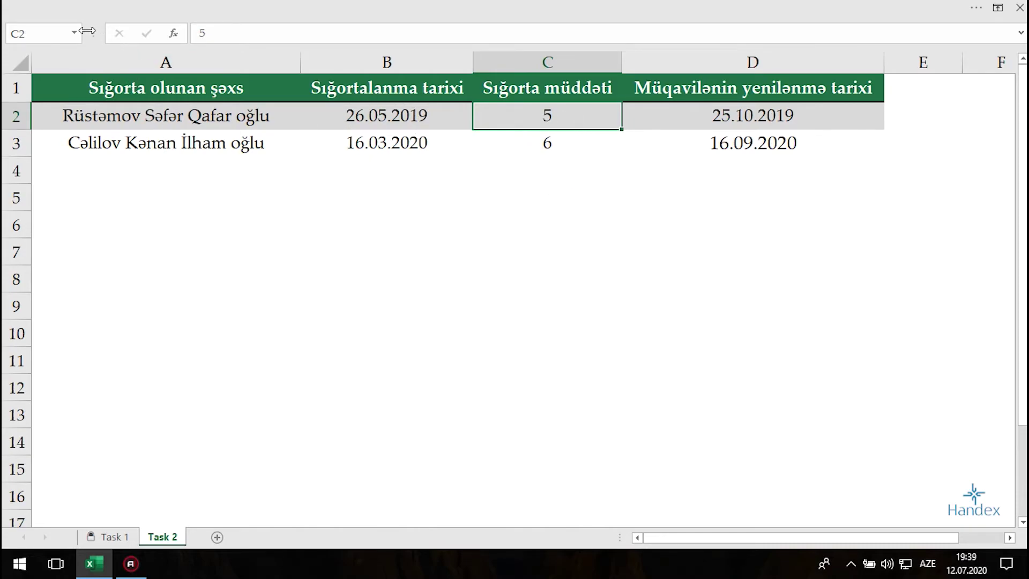
drag(93, 33, 907, 3)
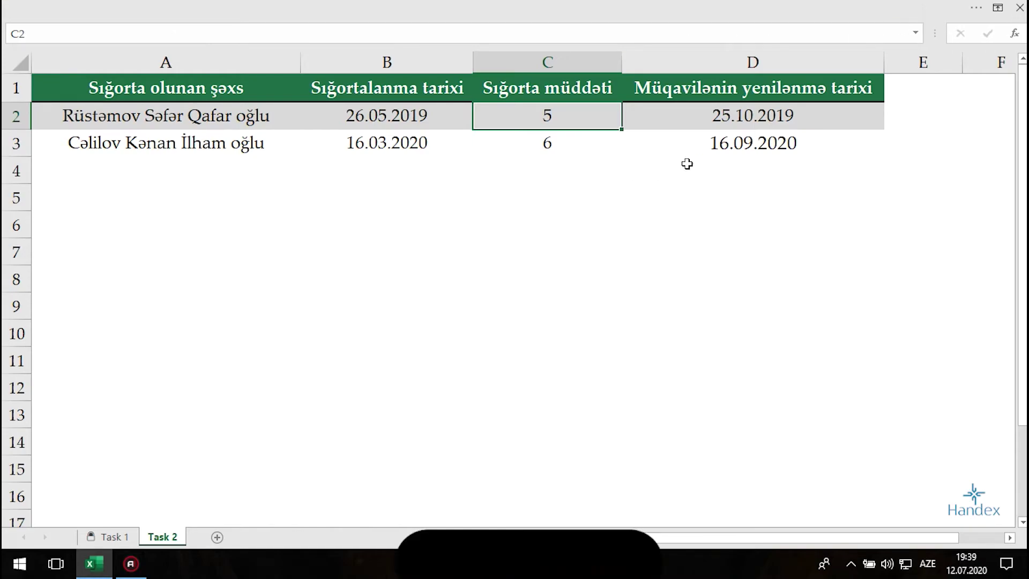
click(695, 119)
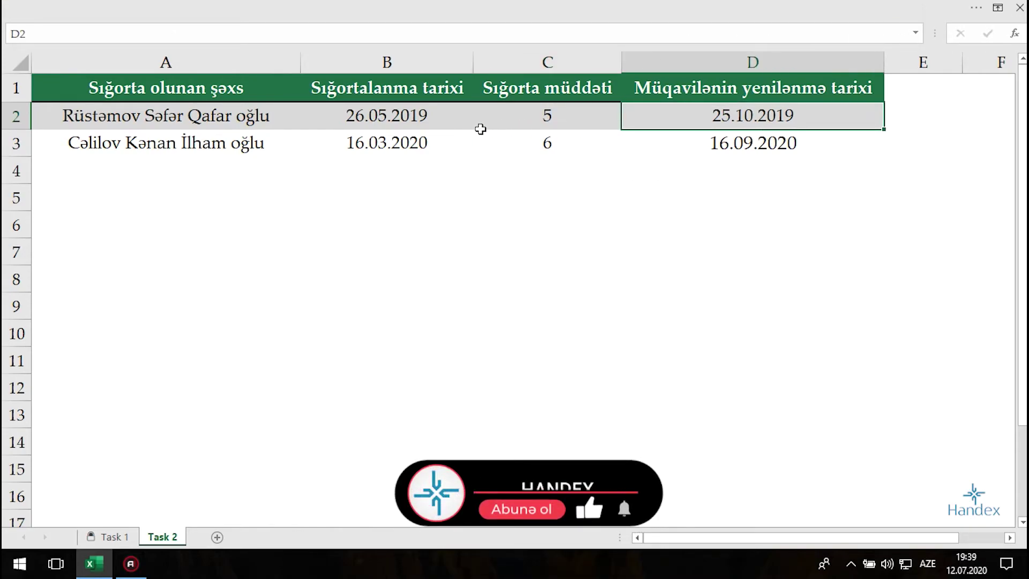
click(375, 112)
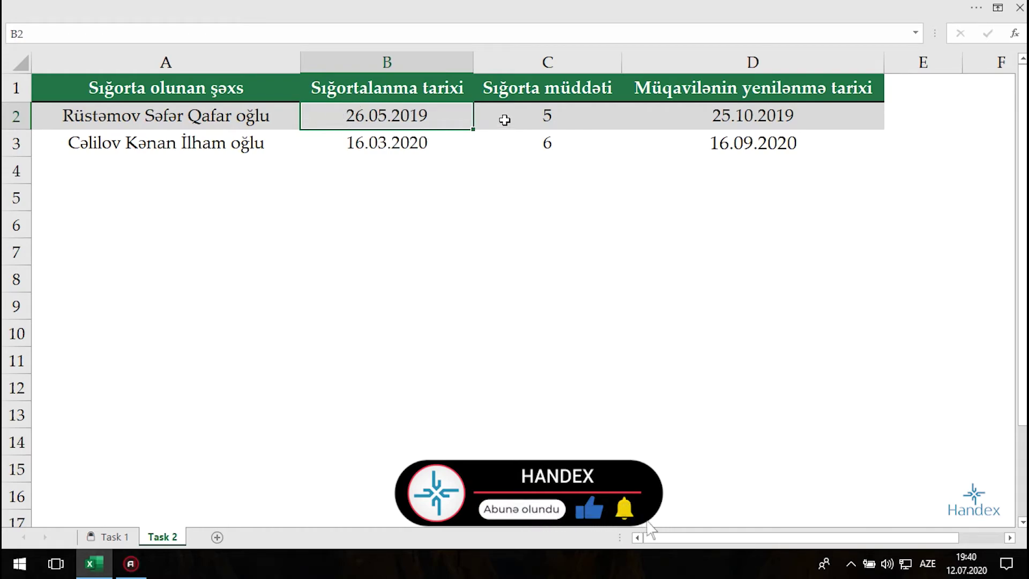
click(521, 123)
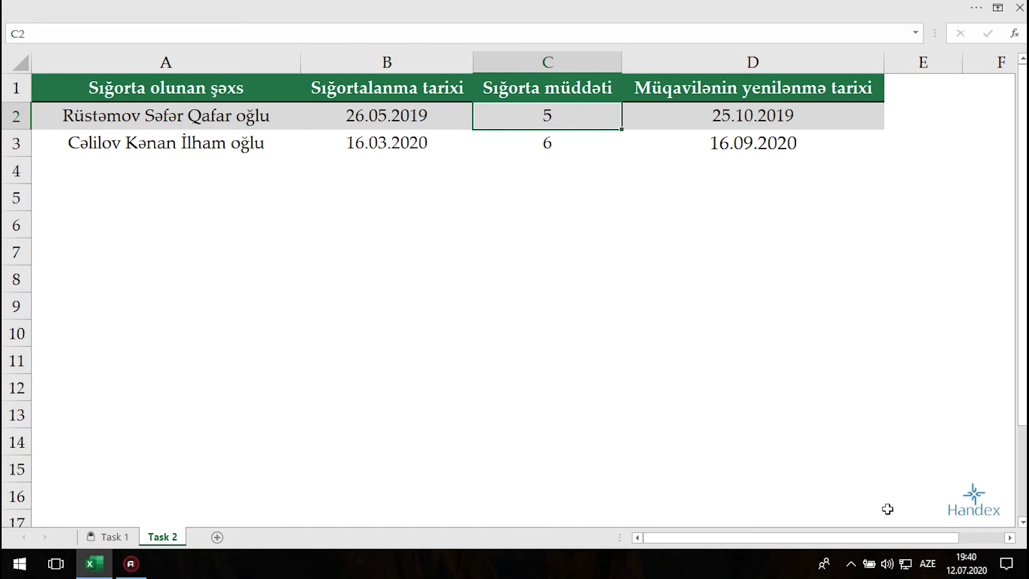
click(967, 563)
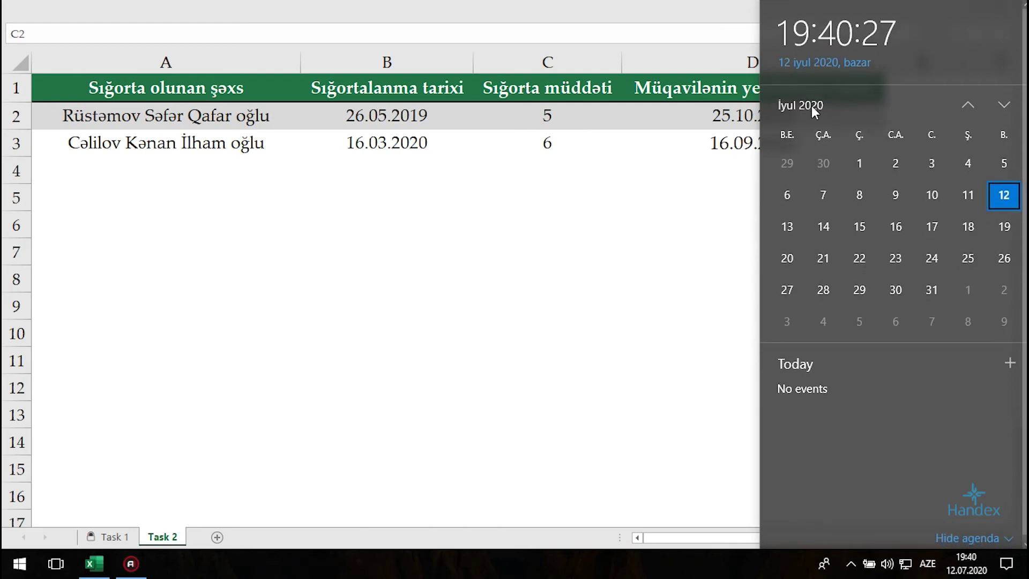
click(809, 105)
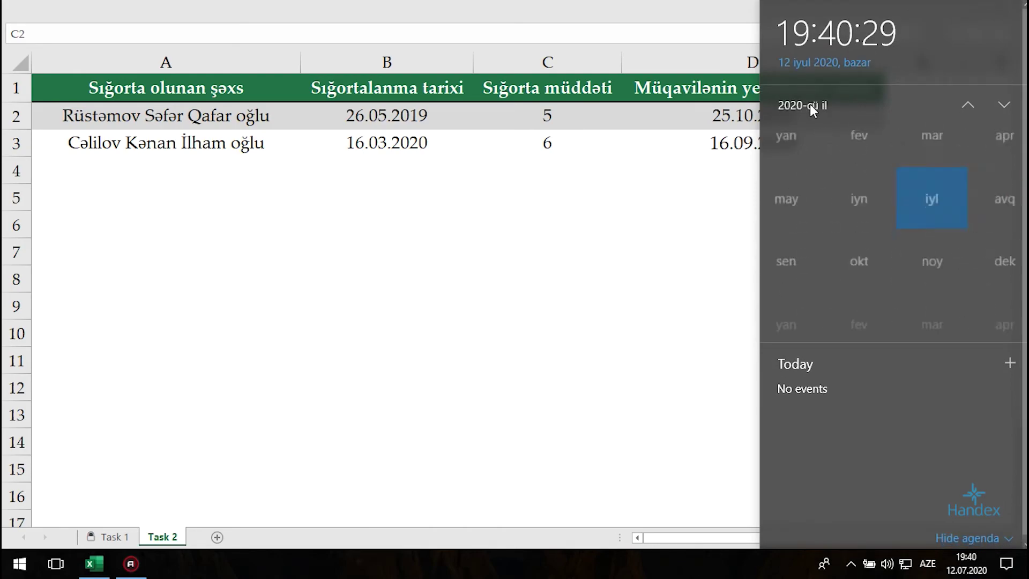
click(960, 107)
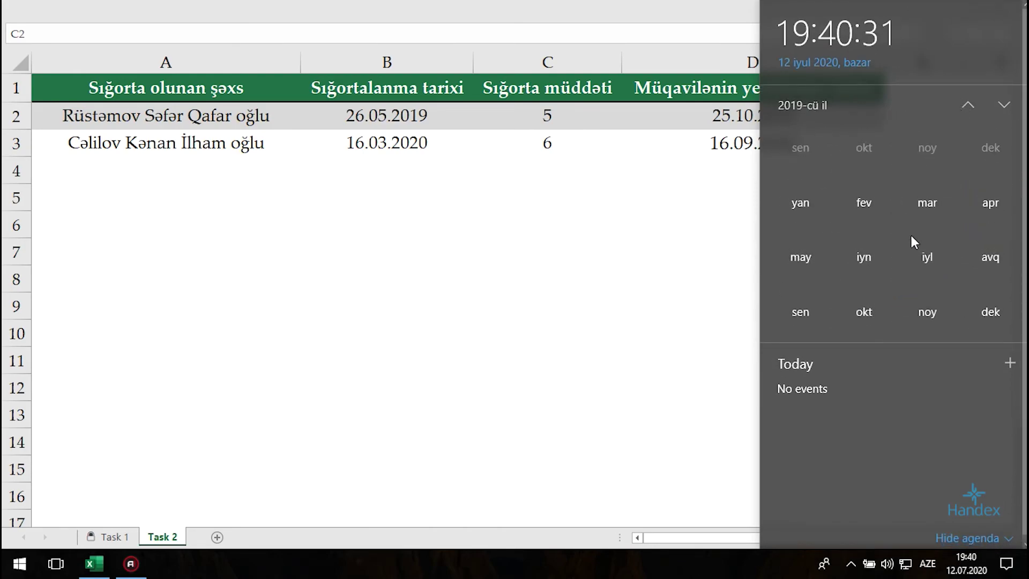
click(868, 315)
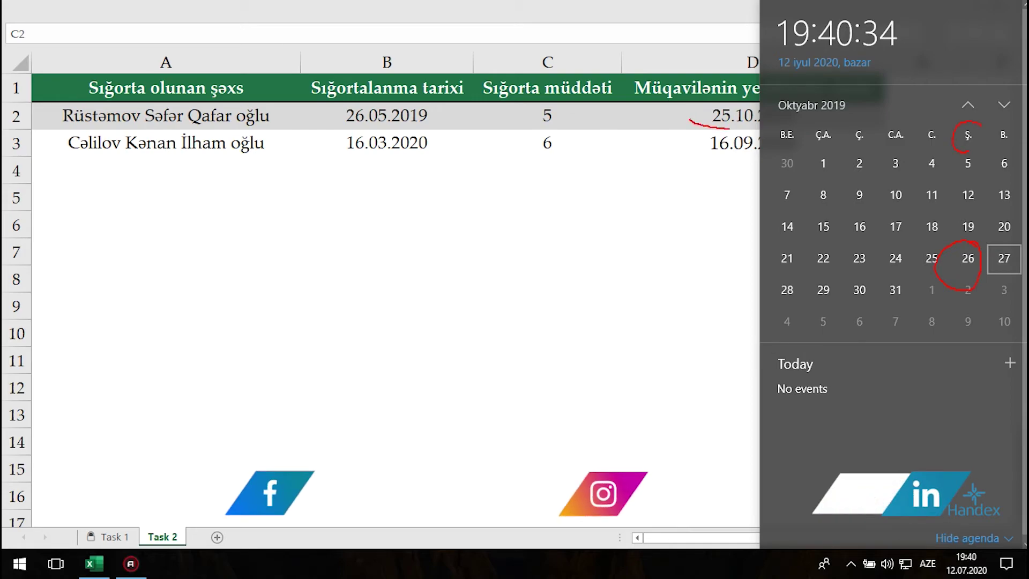
key(Escape)
click(800, 122)
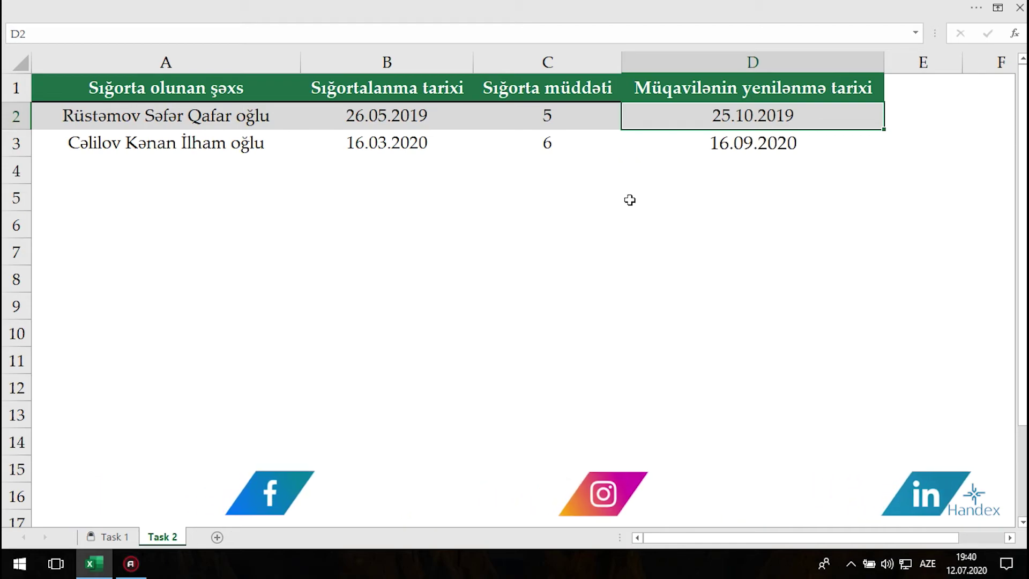
Step: Change the B2 start date to 27.05.2019 and check the renewal date in D2
double_click(409, 115)
key(BackSpace)
key(BackSpace)
key(BackSpace)
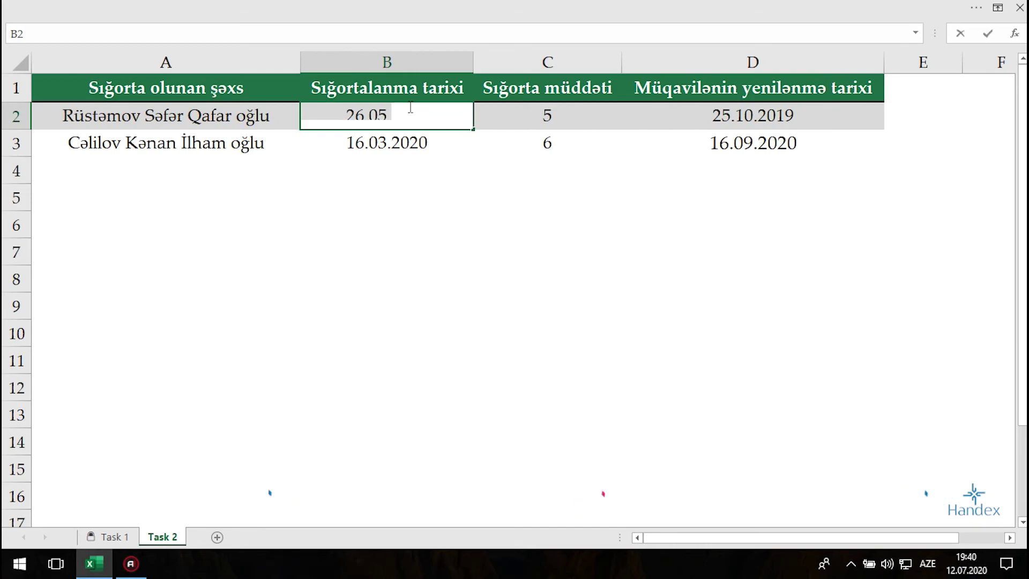
key(BackSpace)
key(BackSpace)
key(BackSpace)
text(27.05.2019)
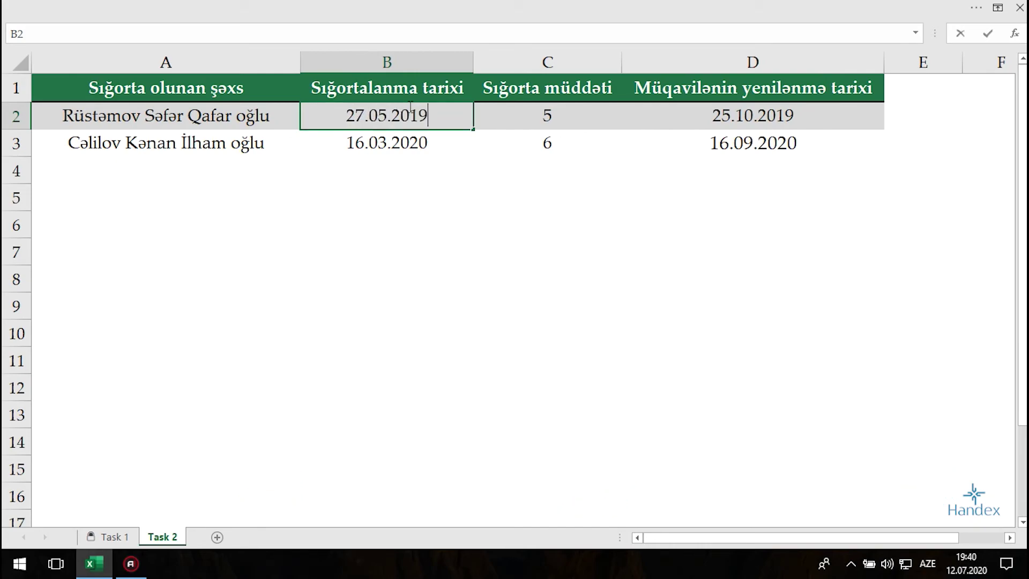
key(Return)
click(775, 111)
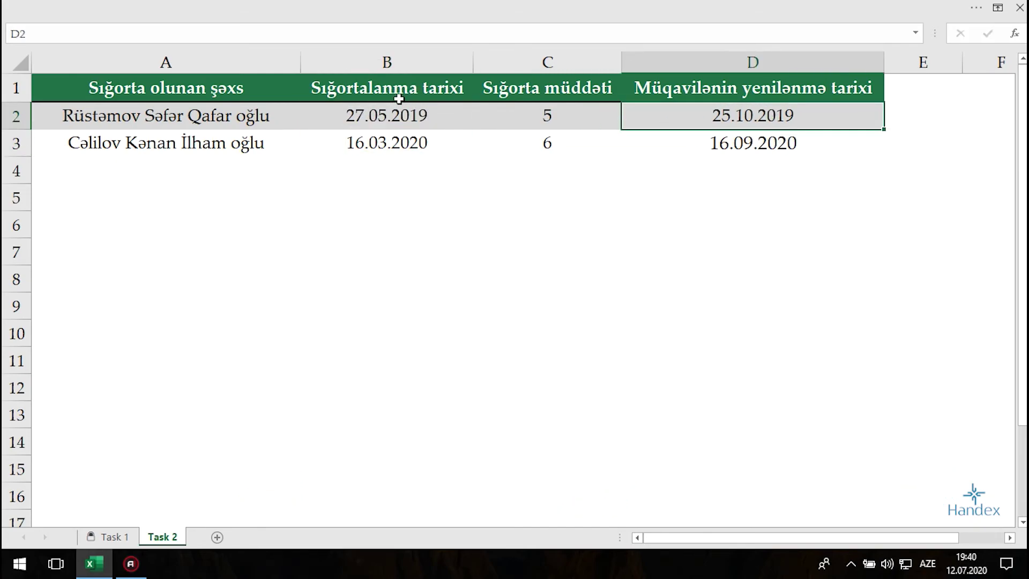
click(385, 115)
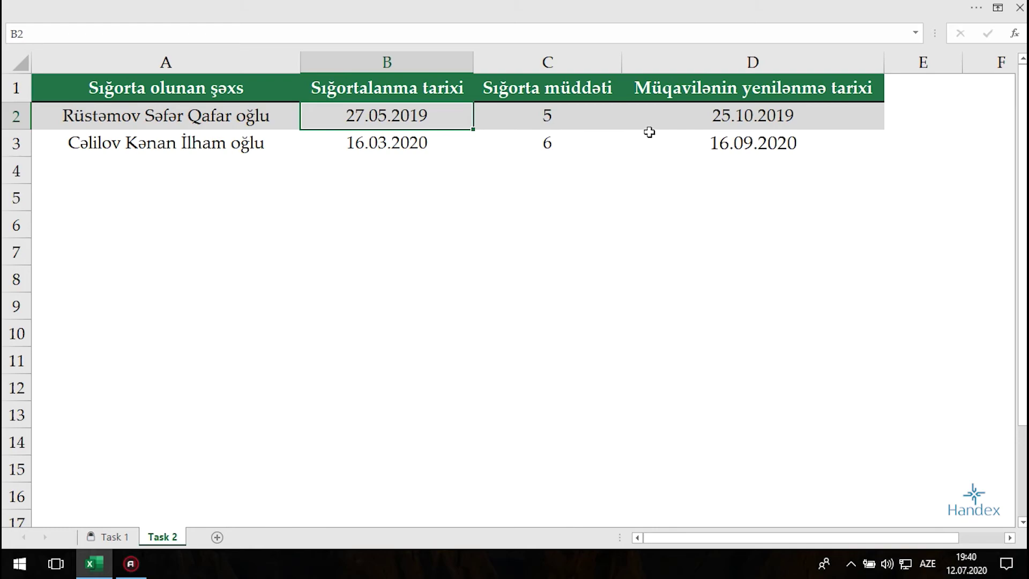
click(713, 118)
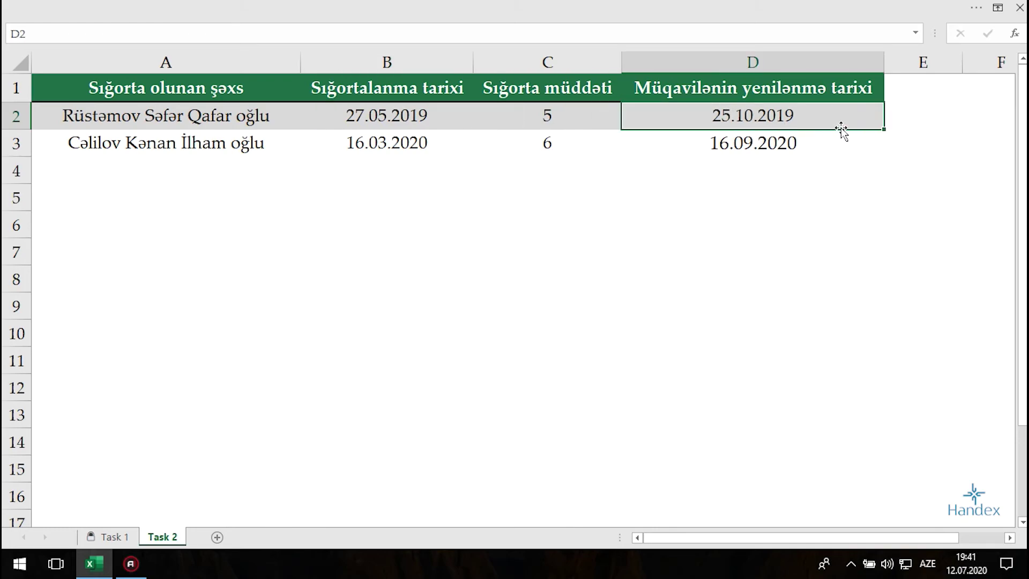
Step: Replace the B2 start date with 28.05.2019 and confirm D2 shows 28.10.2019
click(429, 117)
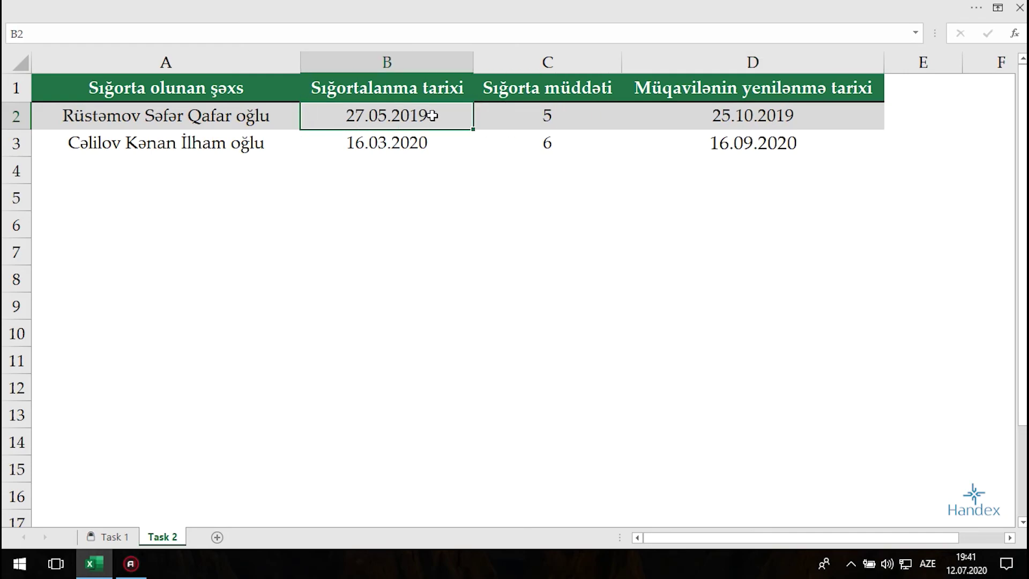
text(28.)
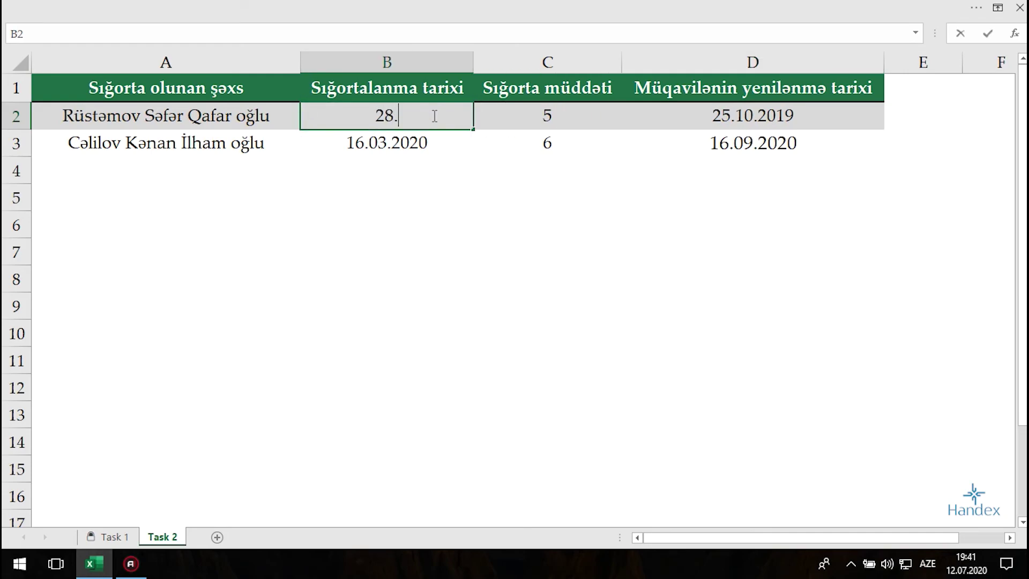
text(05.2019)
key(Return)
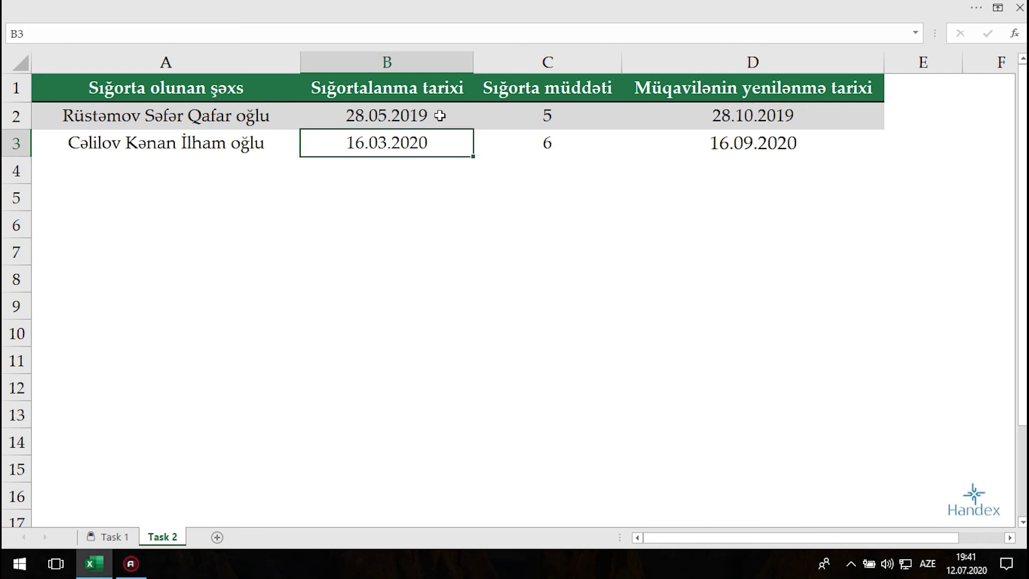
click(803, 119)
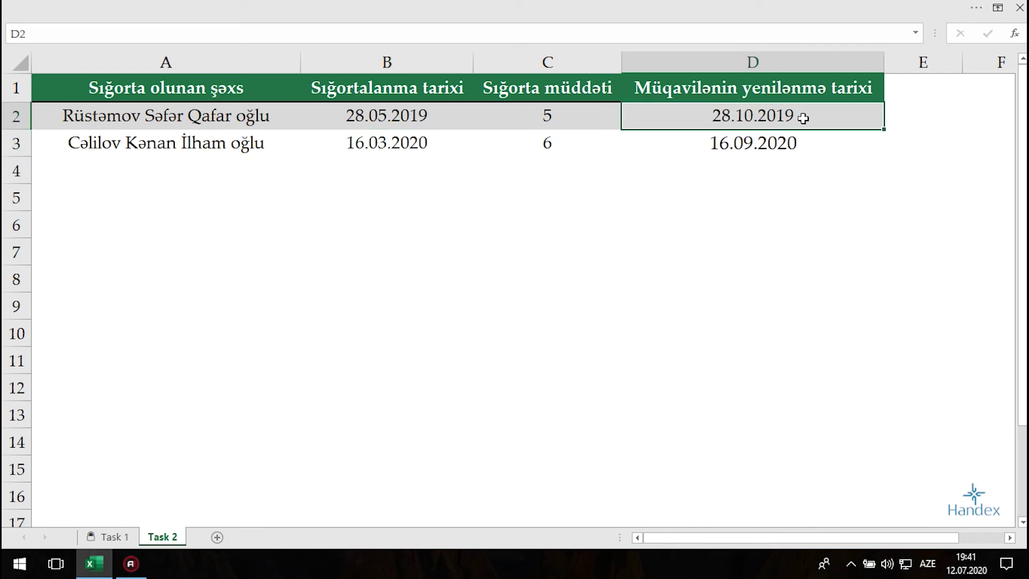
click(394, 117)
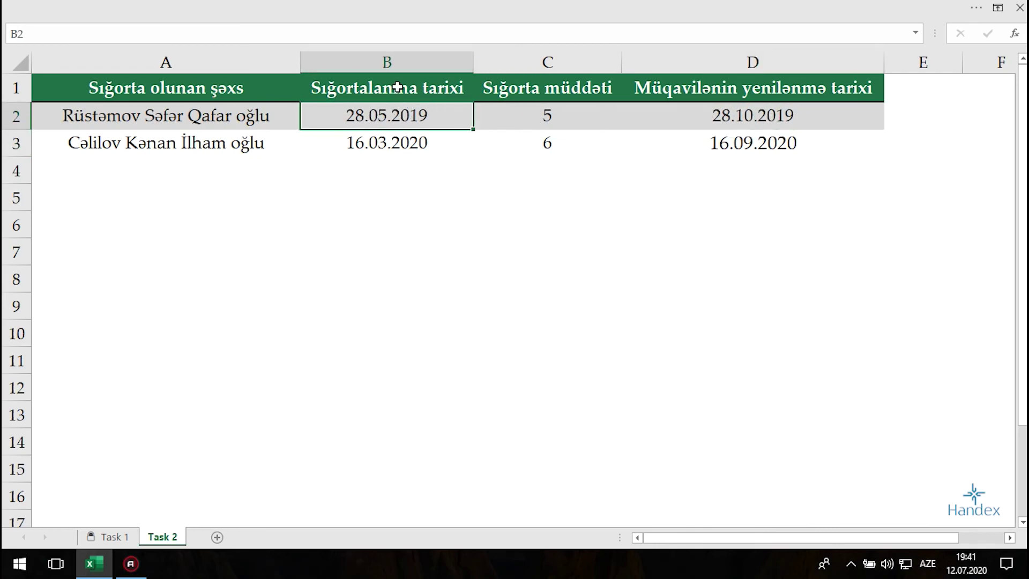